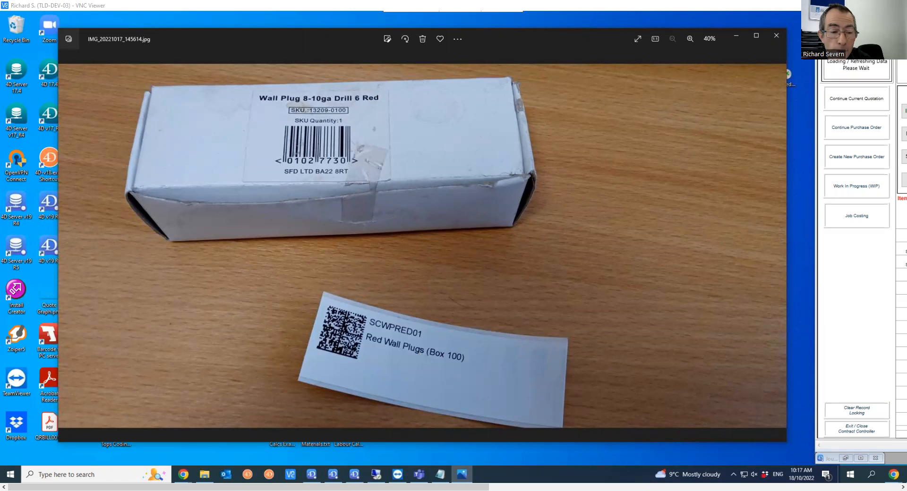
# Open Goods Received for purchase order 227 and begin the delivery note entry
pyautogui.moveTo(475, 486); pyautogui.dragTo(794, 474)
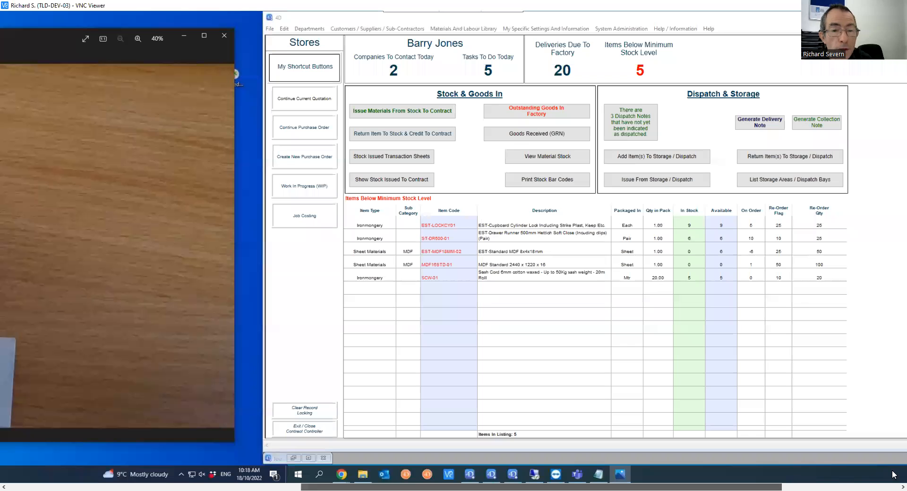
pyautogui.moveTo(894, 475); pyautogui.dragTo(894, 475)
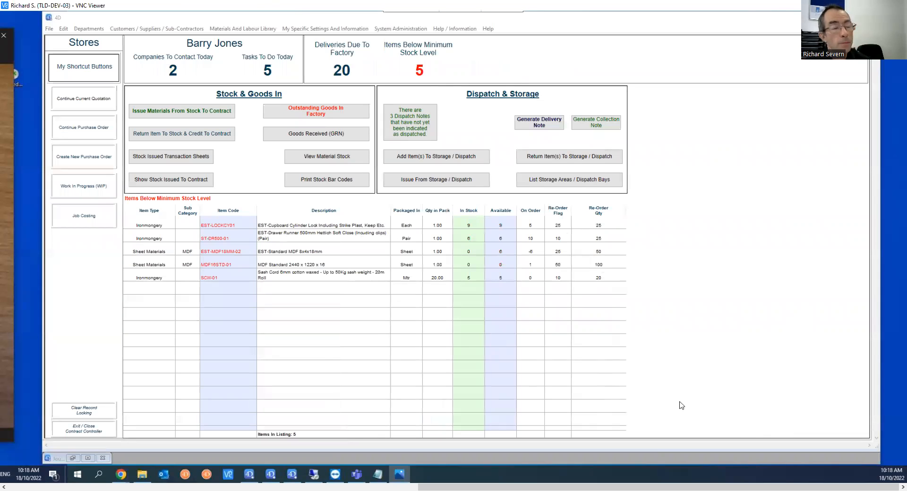
pyautogui.click(290, 134)
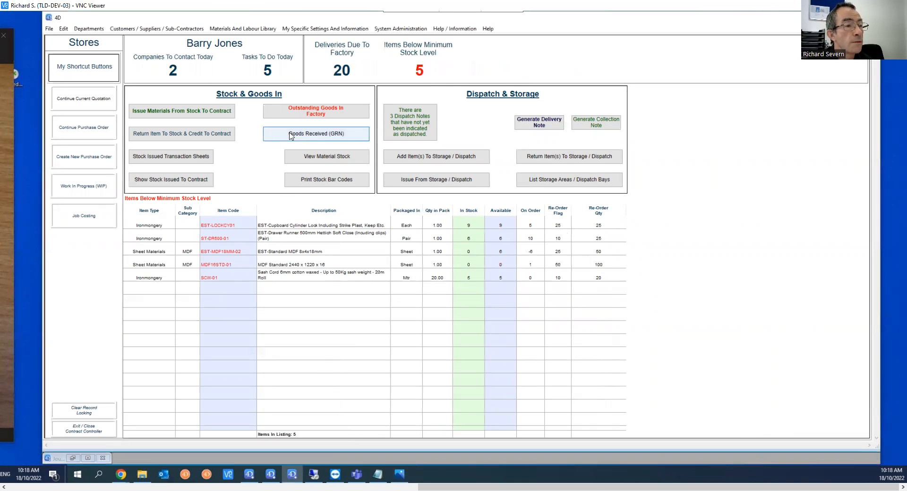
pyautogui.click(291, 135)
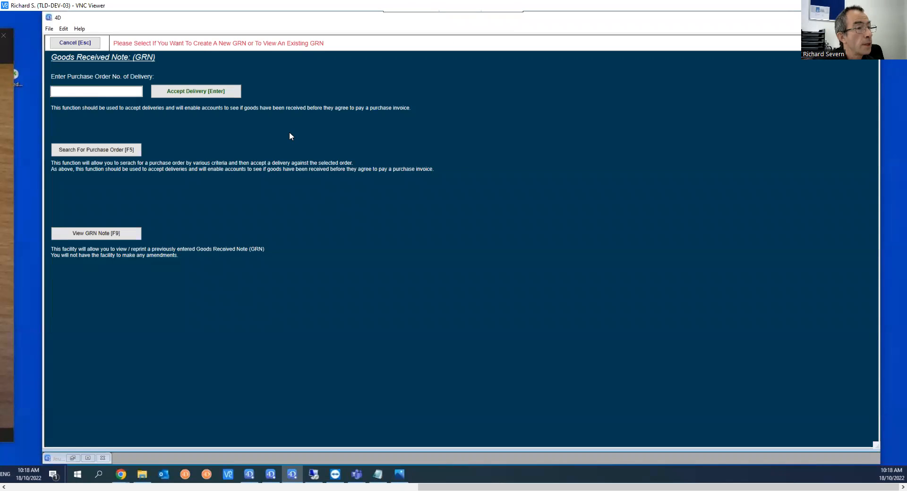
pyautogui.write('227')
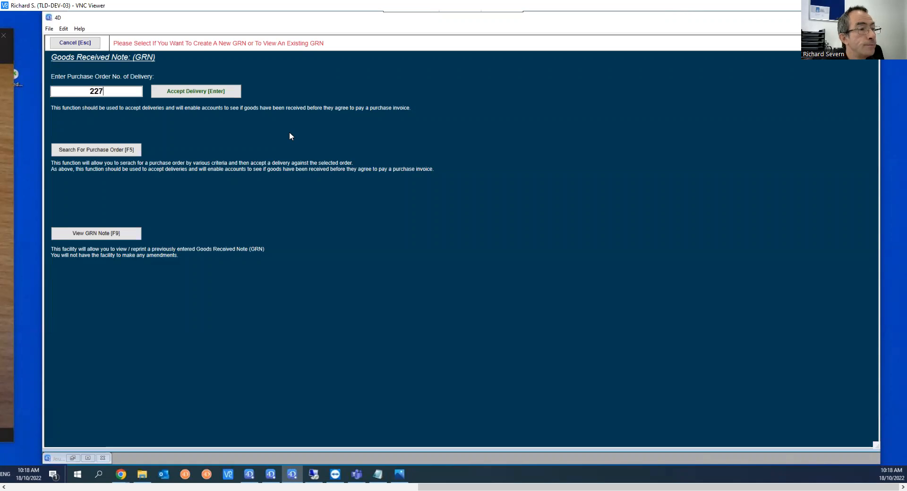
pyautogui.press('Return')
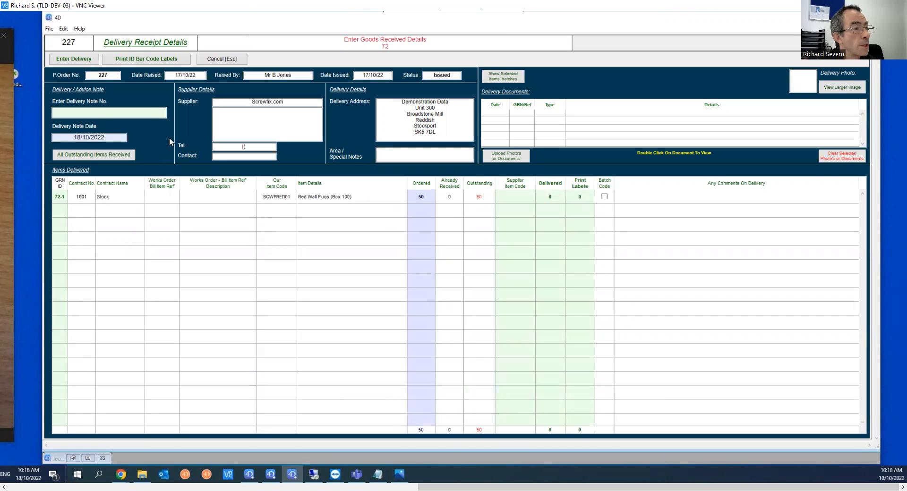
pyautogui.click(97, 113)
# Enter delivery note RJS1018 and supplier item code 01027730 on the Red Wall Plugs line
pyautogui.write('RJS1018')
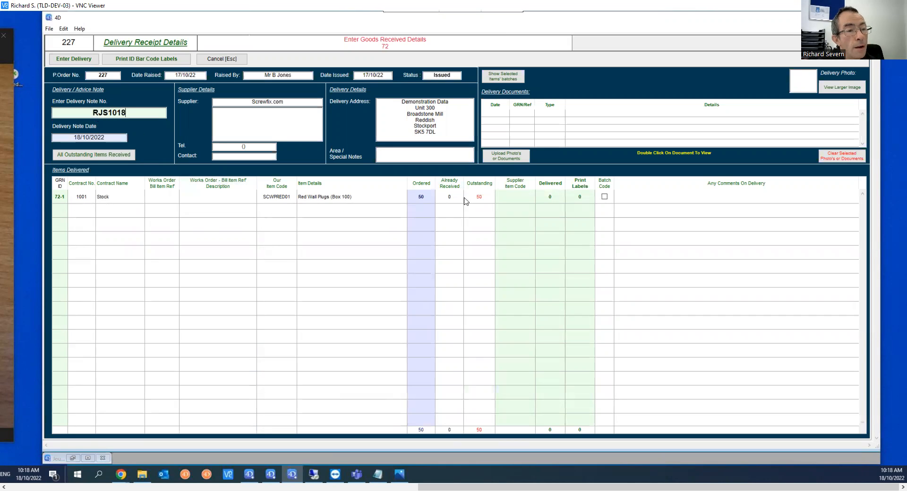
pyautogui.click(514, 200)
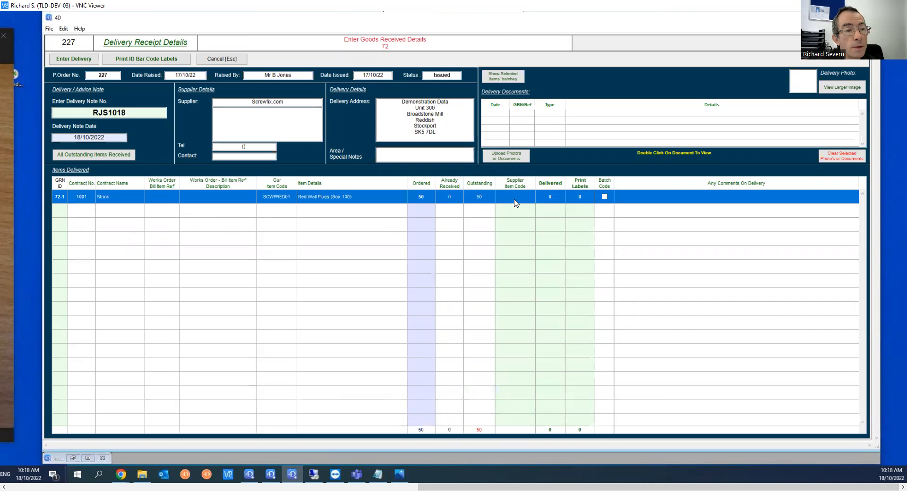
pyautogui.click(515, 200)
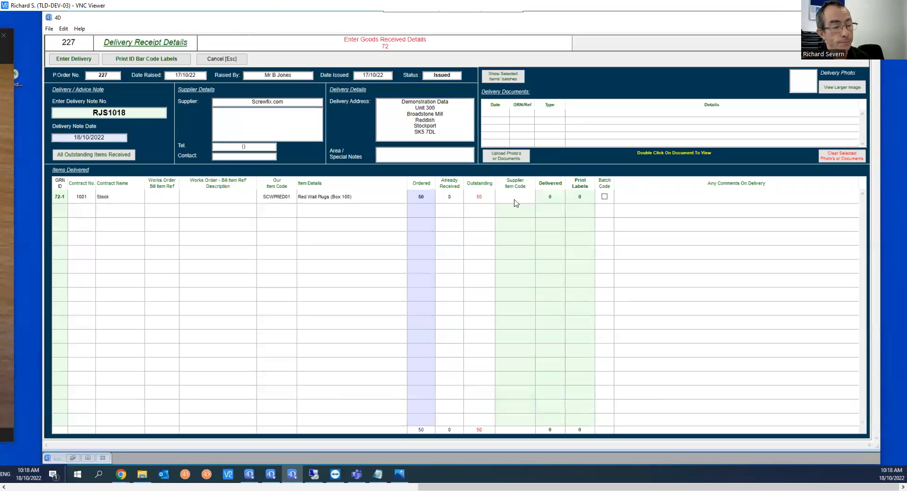
pyautogui.write('01027730')
pyautogui.press('Tab')
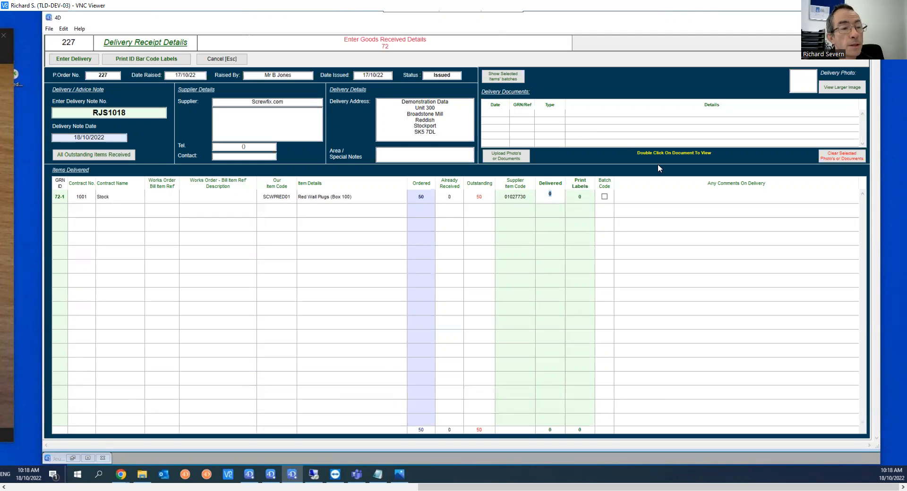
# Record 40 boxes delivered and submit the delivery
pyautogui.write('40')
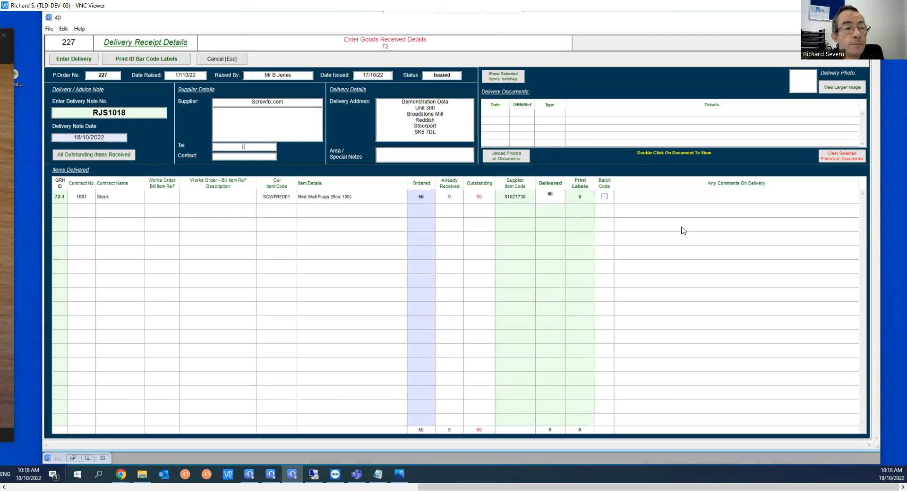
pyautogui.press('Return')
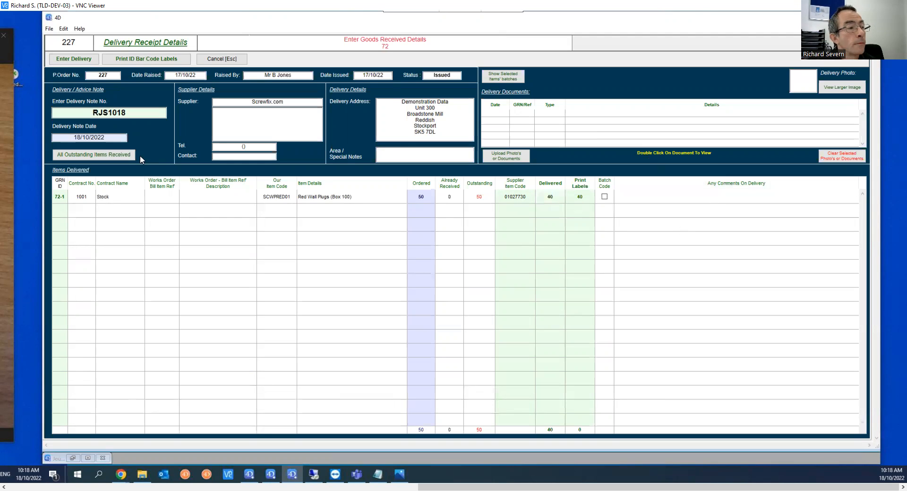
pyautogui.click(71, 62)
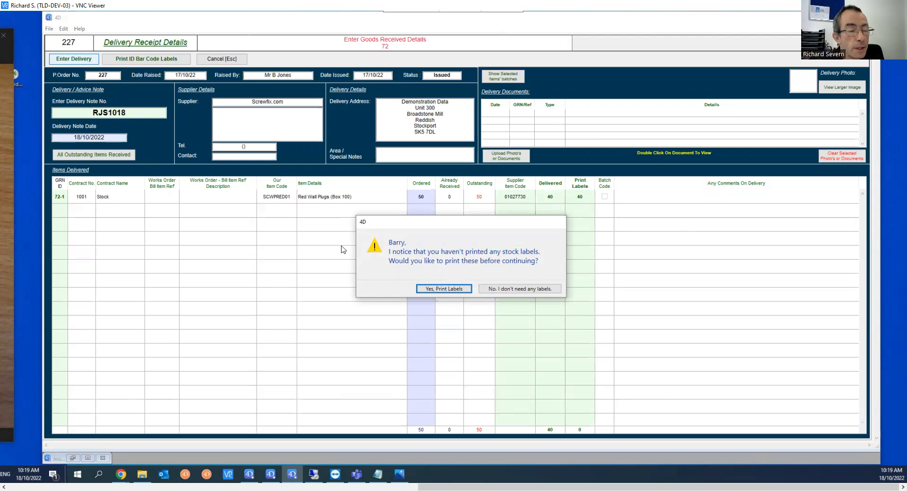
# Skip stock labels and the GRN printout, then return to the Stores dashboard
pyautogui.click(497, 290)
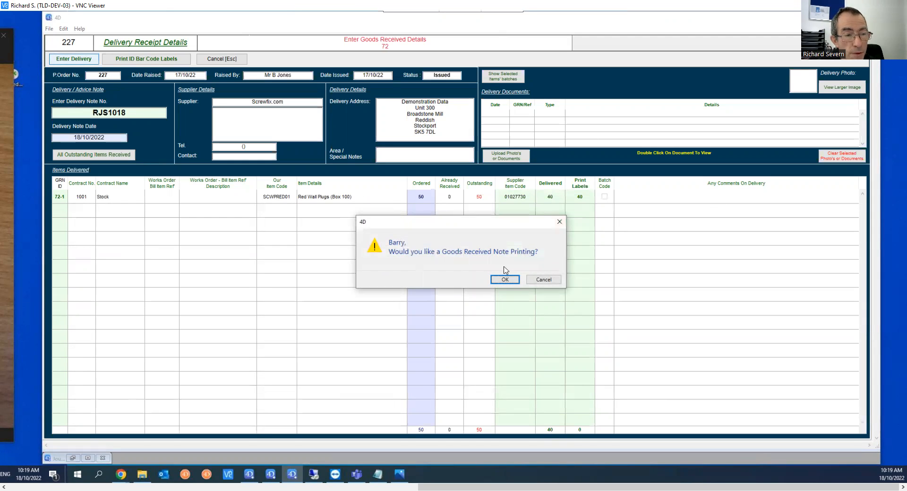
pyautogui.click(542, 281)
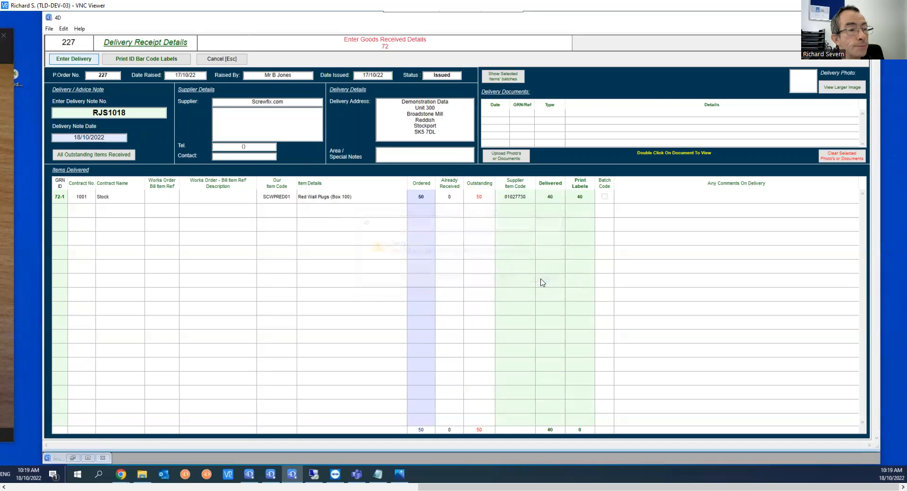
pyautogui.click(81, 43)
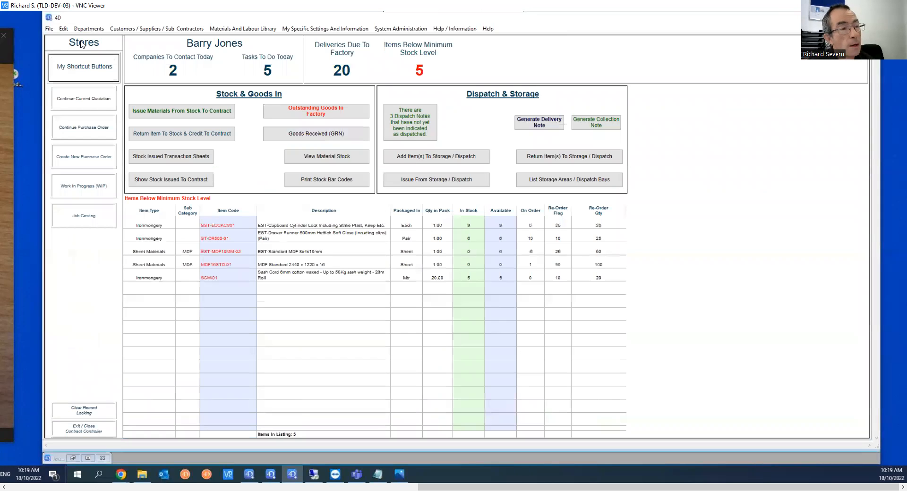
pyautogui.click(316, 159)
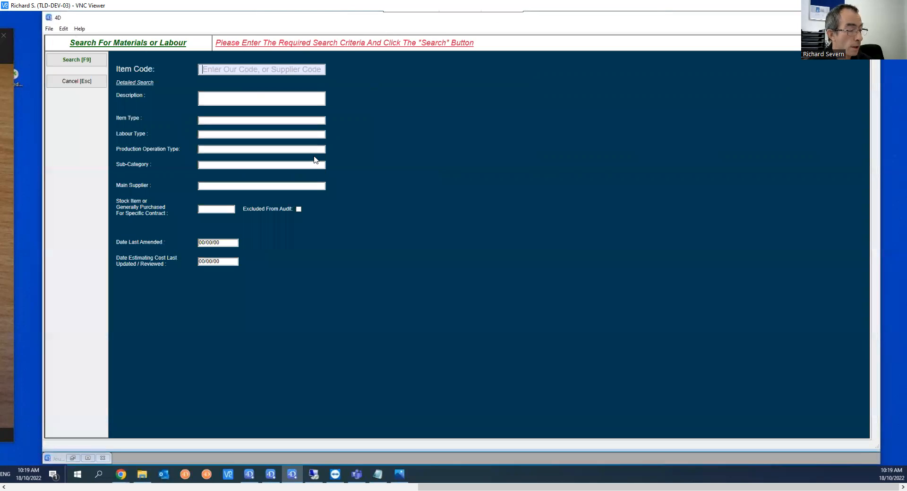
pyautogui.write('01027730')
pyautogui.press('Return')
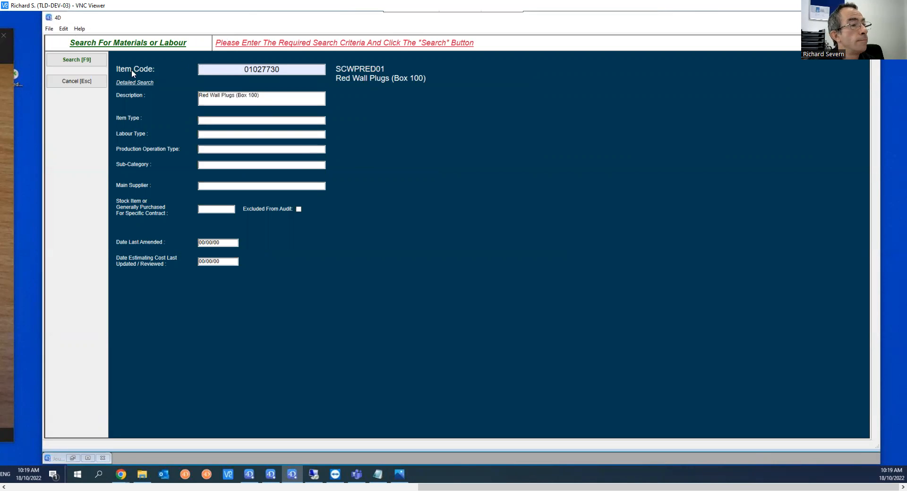
pyautogui.click(78, 64)
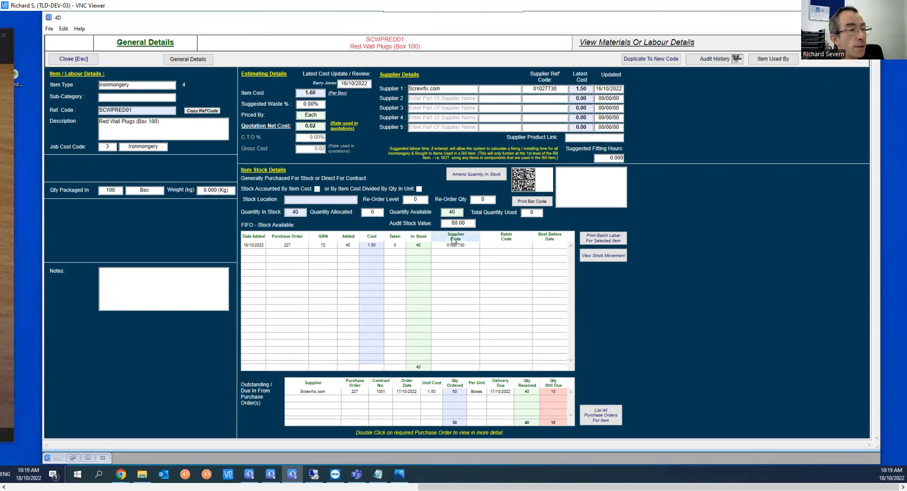
pyautogui.click(67, 61)
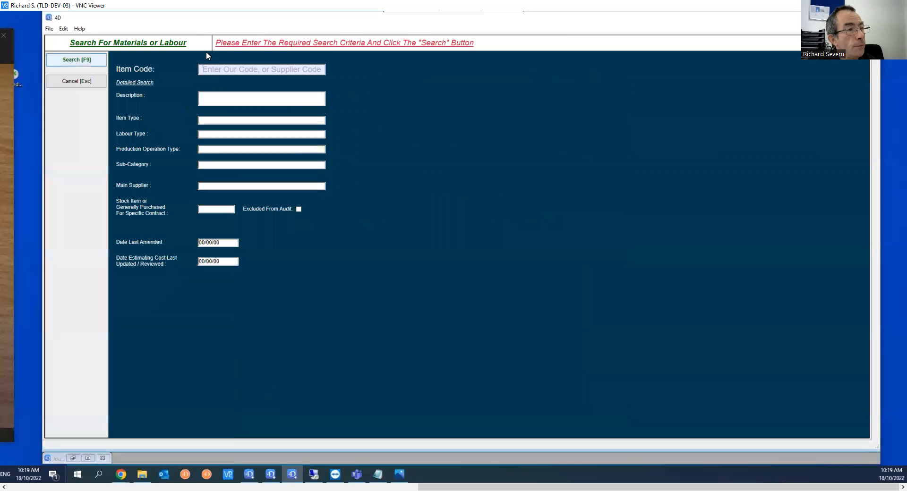
pyautogui.click(81, 83)
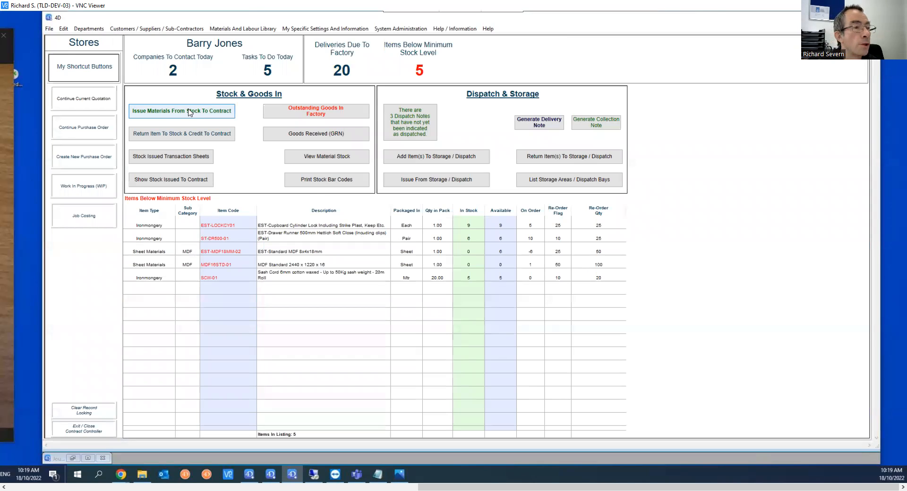
pyautogui.click(190, 113)
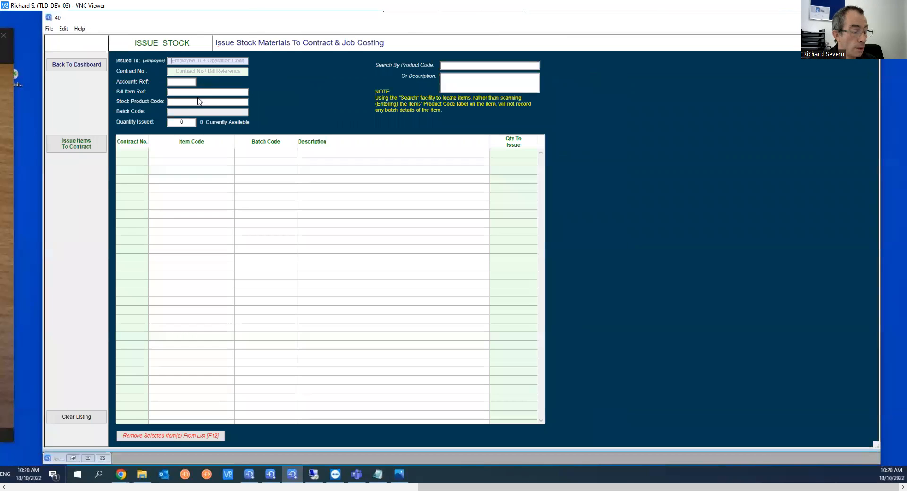
# Enter the employee ID, bill item 189-4 and product SCWPRED01 to list one wall-plug box
pyautogui.write('RJS001')
pyautogui.press('Return')
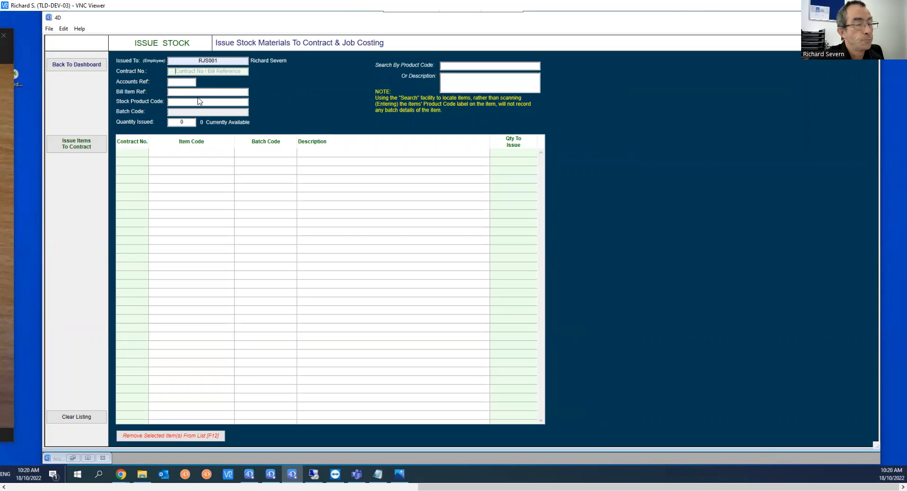
pyautogui.write('189-4')
pyautogui.press('Return')
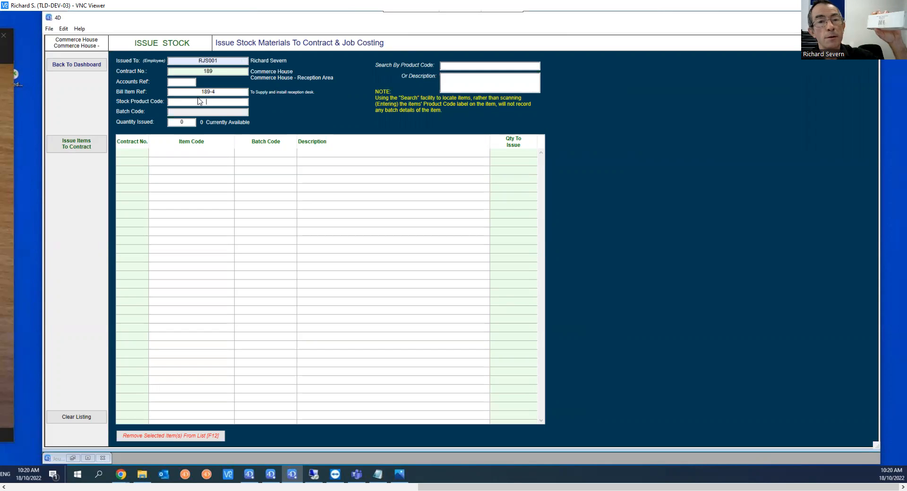
pyautogui.write('SCWPRED01')
pyautogui.press('Return')
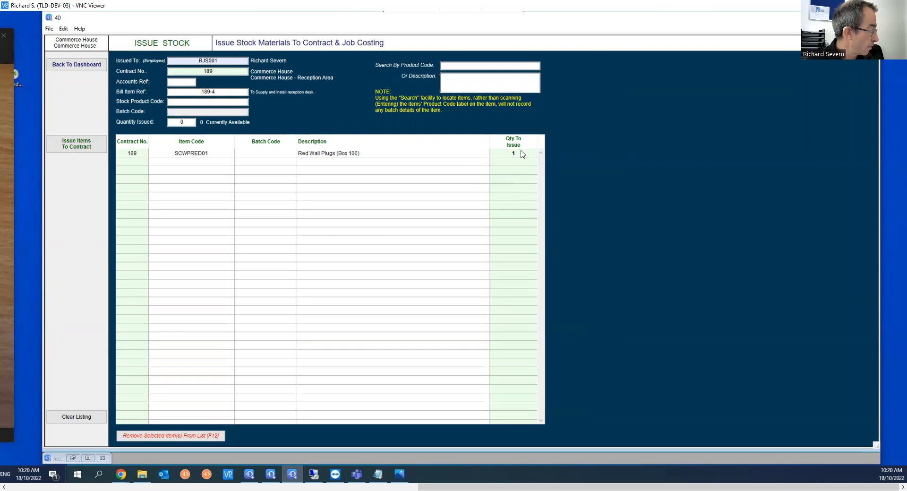
# Add more wall-plug rows using code SCWPRED01 once and barcode 01027730 twice
pyautogui.write('SCWPRED01')
pyautogui.press('Return')
pyautogui.write('01027730')
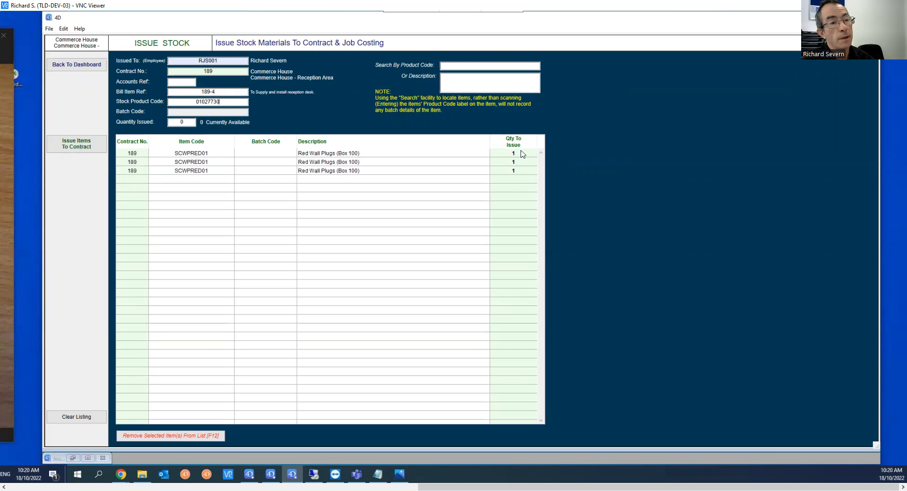
pyautogui.press('Return')
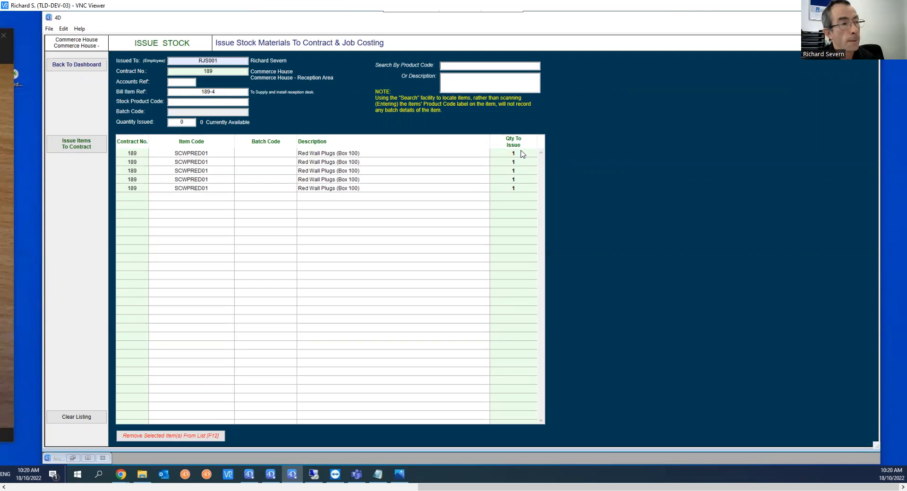
pyautogui.write('01027730')
pyautogui.press('Return')
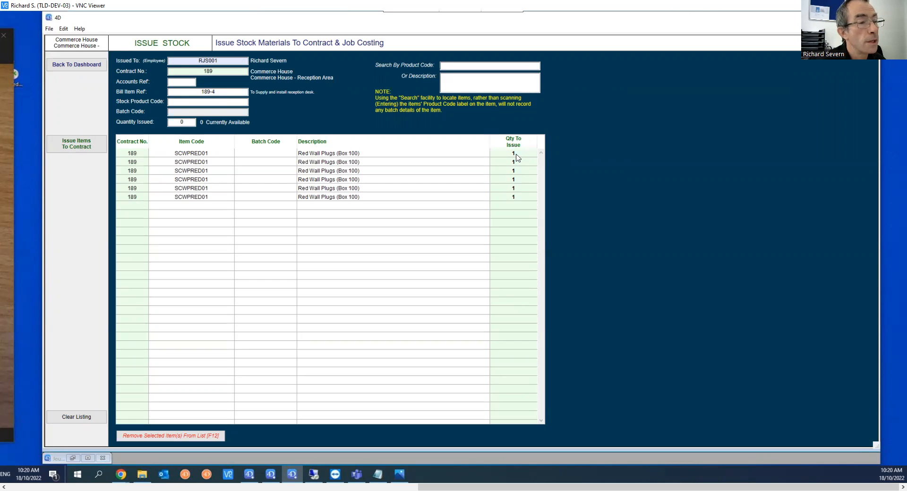
# Change the first wall-plug row's issue quantity to 2
pyautogui.click(516, 154)
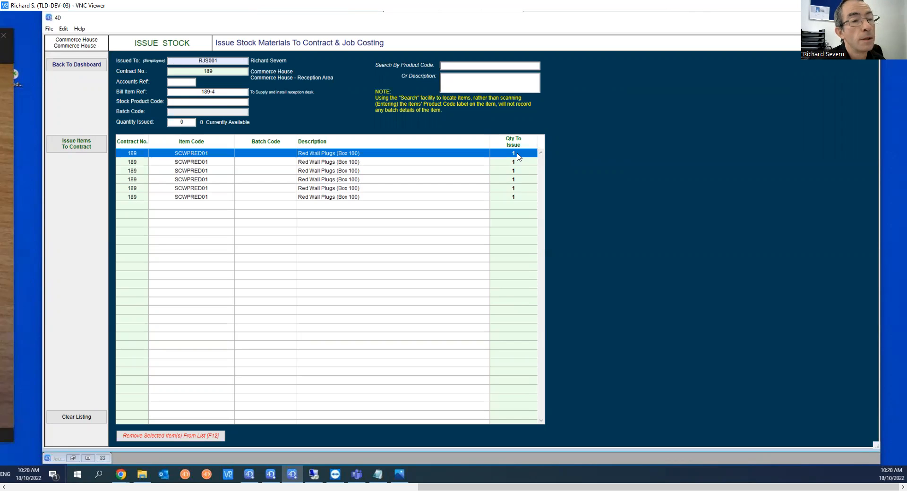
pyautogui.click(518, 154)
pyautogui.write('2')
pyautogui.press('Return')
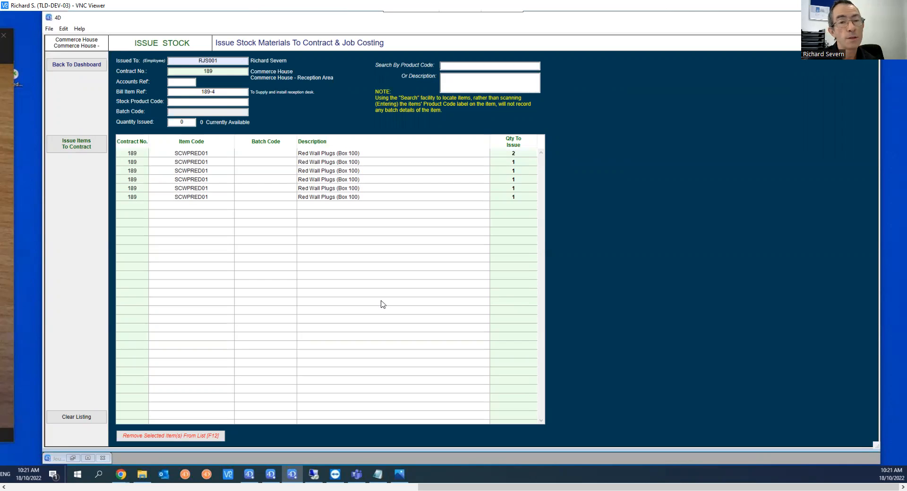
# Remove the top three rows from the issue list
pyautogui.click(189, 154)
pyautogui.keyDown('shift'); pyautogui.click(189, 163); pyautogui.keyUp('shift')
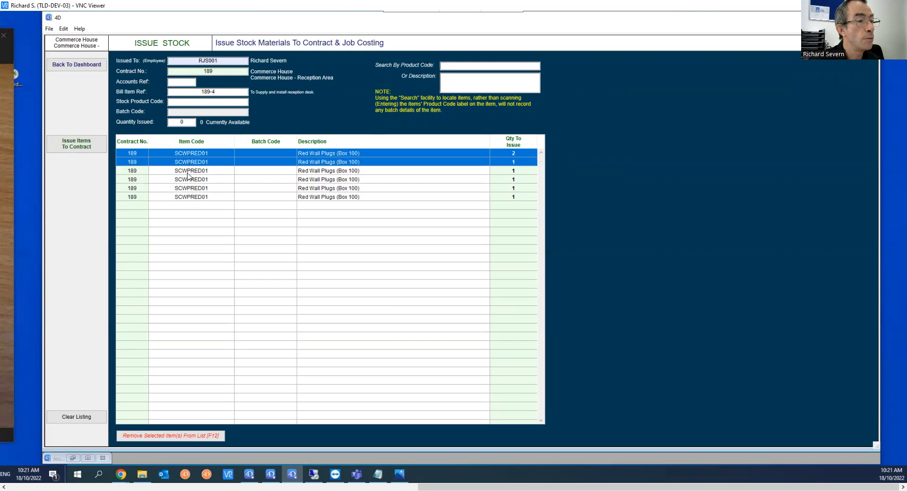
pyautogui.keyDown('shift'); pyautogui.click(187, 172); pyautogui.keyUp('shift')
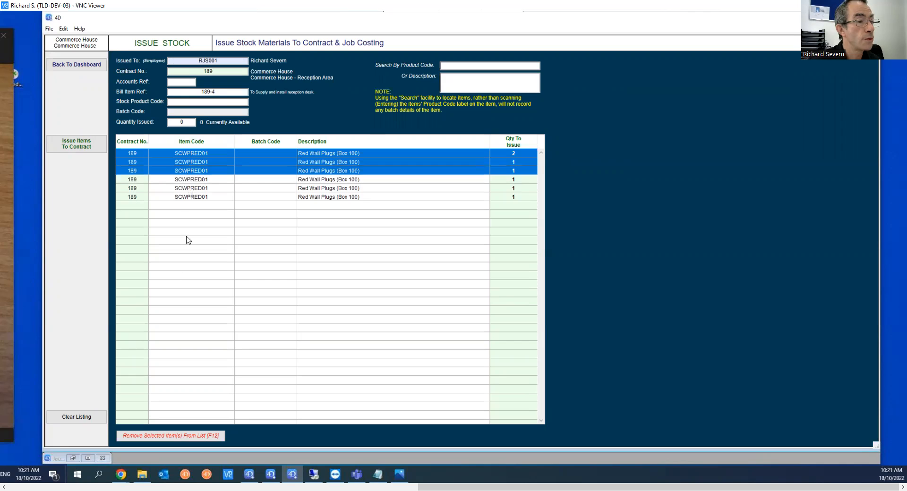
pyautogui.click(169, 436)
pyautogui.click(451, 283)
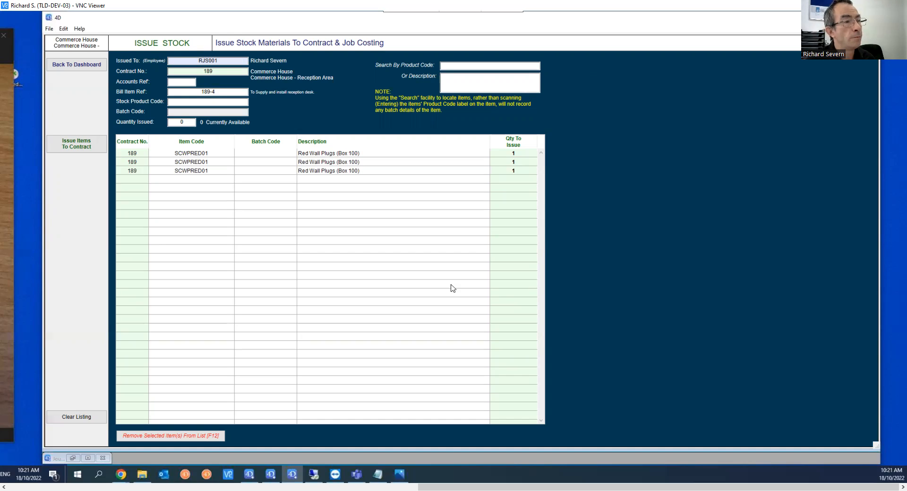
# Issue the three wall-plug lines to contract 189 and print issue sheet 37
pyautogui.click(78, 149)
pyautogui.click(504, 289)
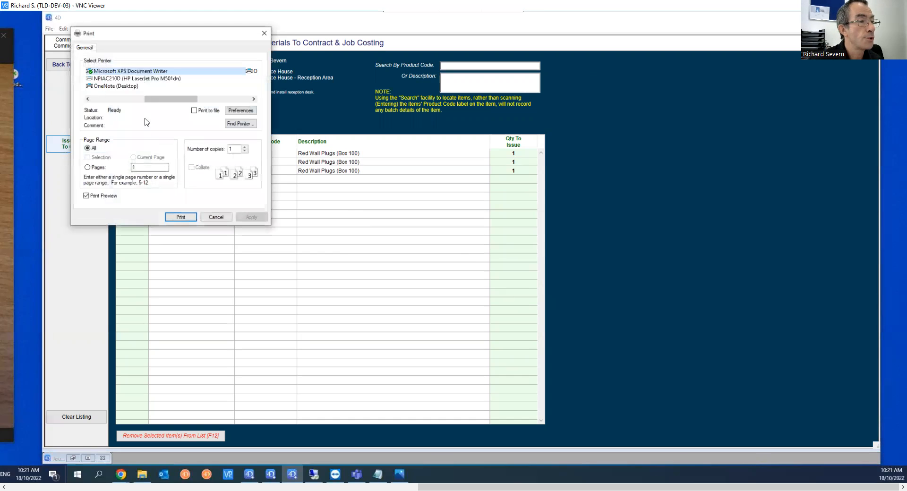
pyautogui.click(180, 219)
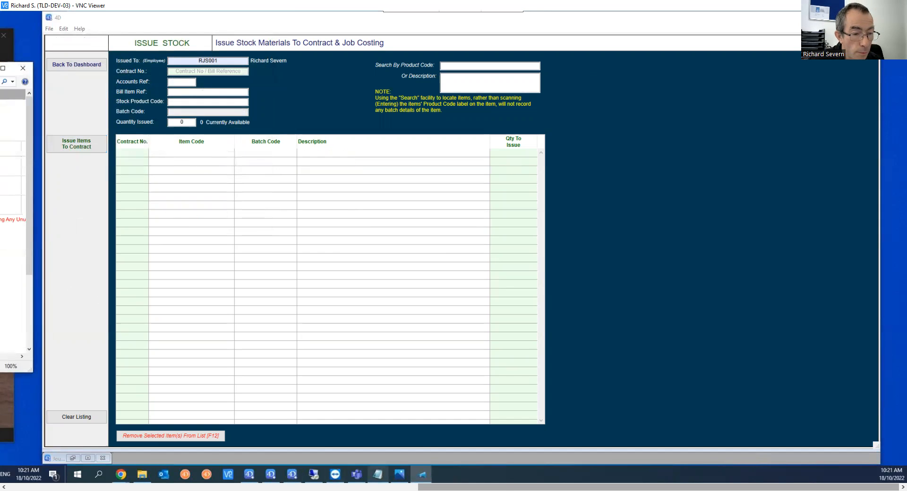
# Enlarge the XPS Viewer preview of the issue sheet to reveal the GRN Ref column
pyautogui.moveTo(486, 487); pyautogui.dragTo(220, 488)
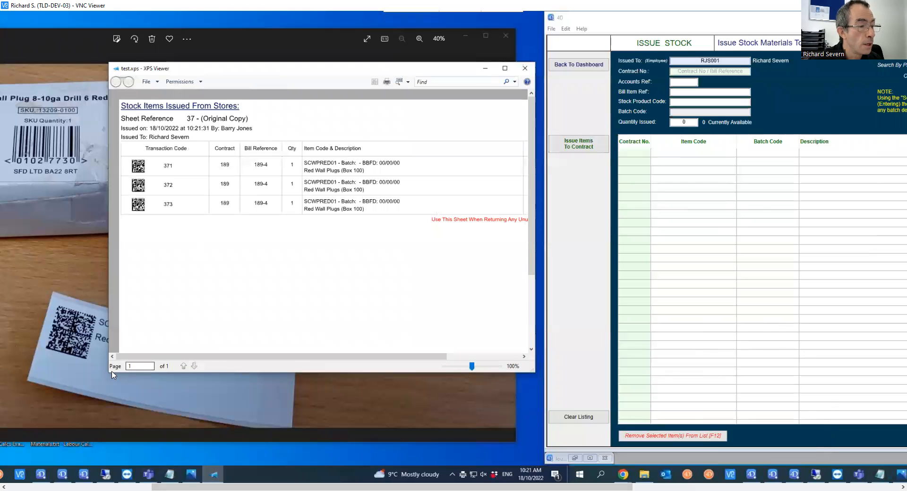
pyautogui.moveTo(197, 373); pyautogui.dragTo(197, 433)
pyautogui.moveTo(249, 71); pyautogui.dragTo(168, 71)
pyautogui.moveTo(454, 424); pyautogui.dragTo(532, 431)
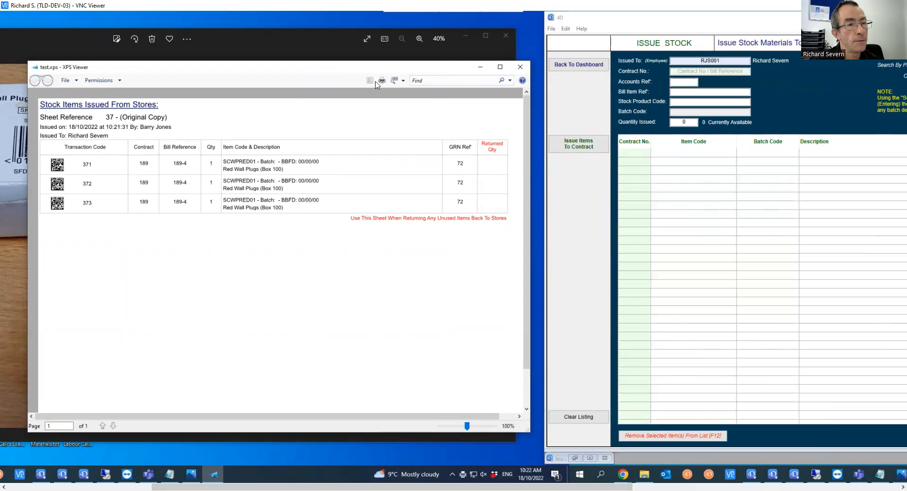
pyautogui.moveTo(461, 486); pyautogui.dragTo(726, 486)
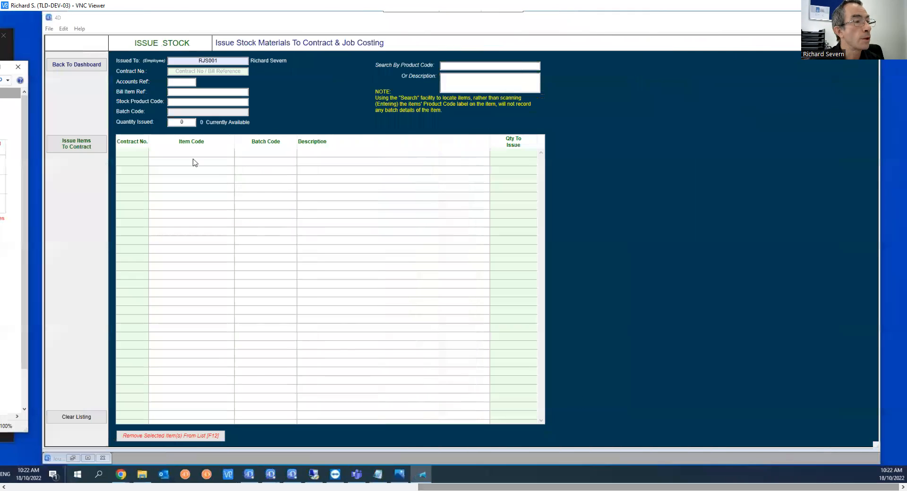
# From the dashboard, find contract 189, open bill item 189-4 and choose Detailed Cost Allocation
pyautogui.click(79, 70)
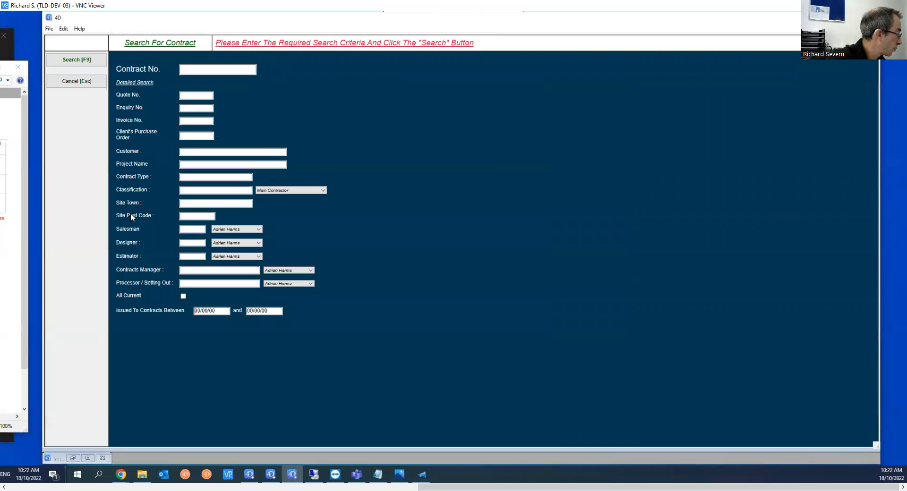
pyautogui.write('189')
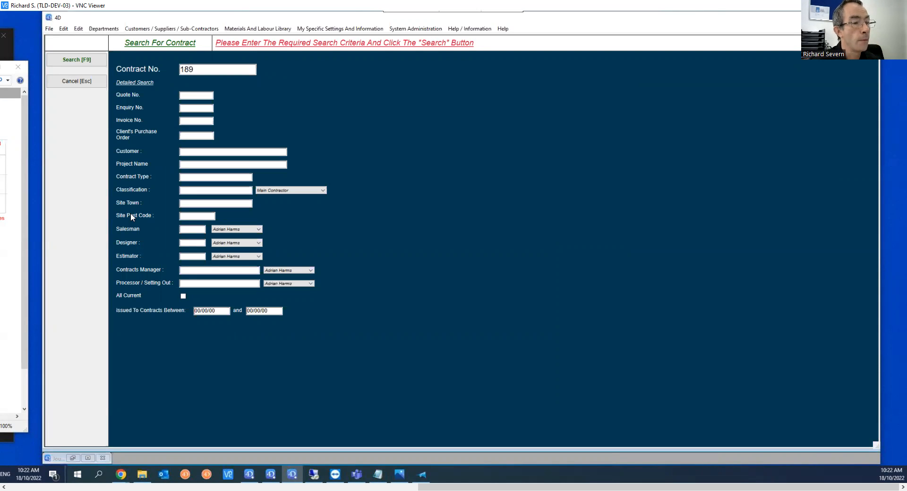
pyautogui.press('F9')
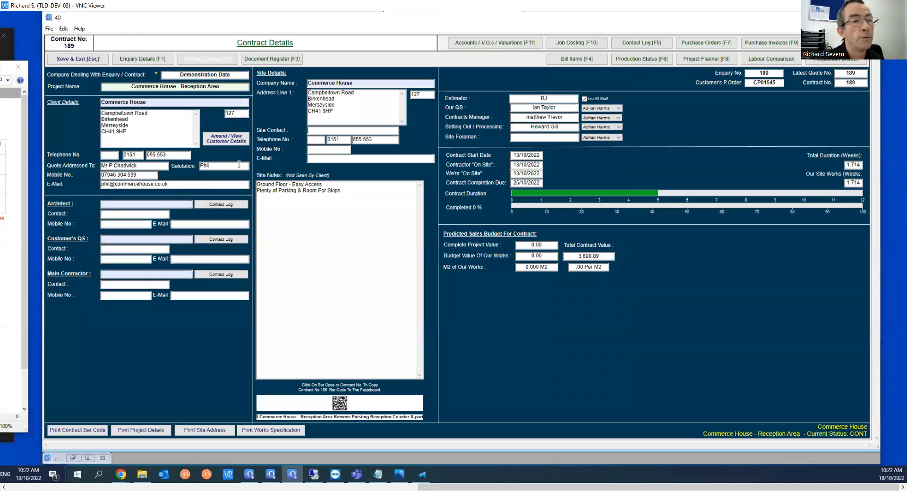
pyautogui.click(577, 63)
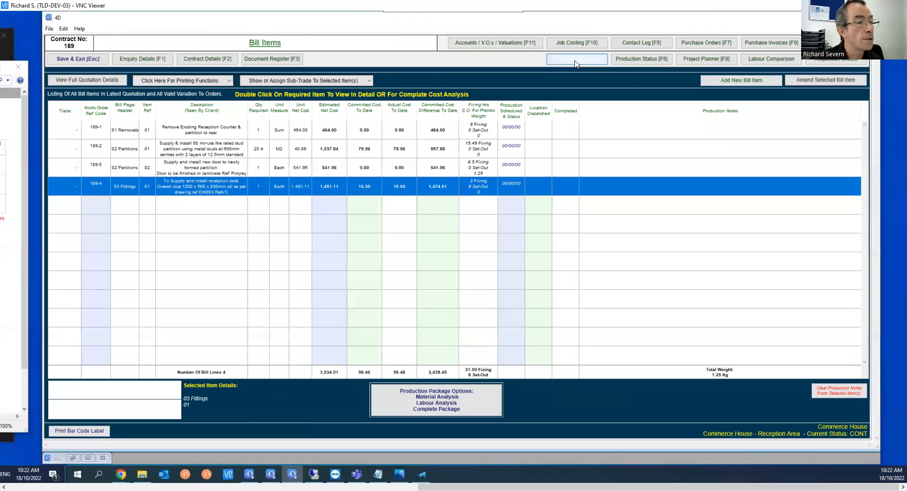
pyautogui.doubleClick(199, 192)
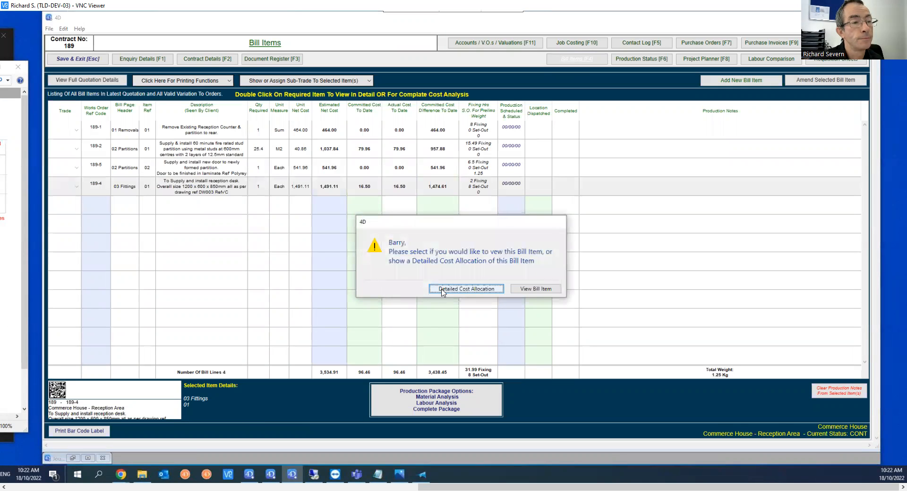
pyautogui.click(443, 289)
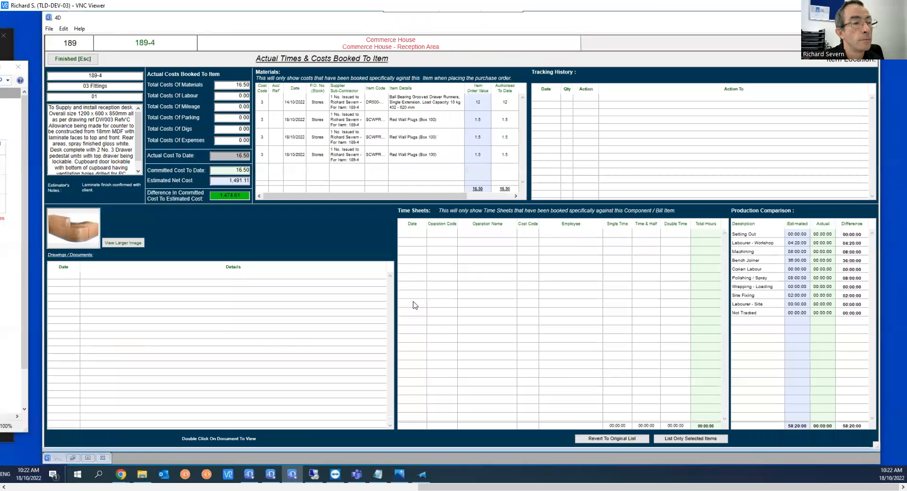
# Check the three Red Wall Plugs cost lines totalling 16.50, then close the cost screen
pyautogui.click(348, 119)
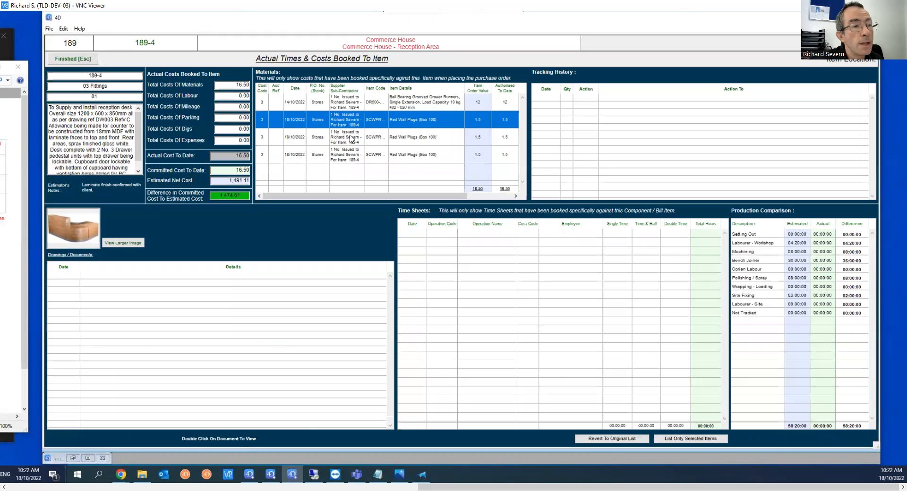
pyautogui.click(349, 148)
pyautogui.click(349, 156)
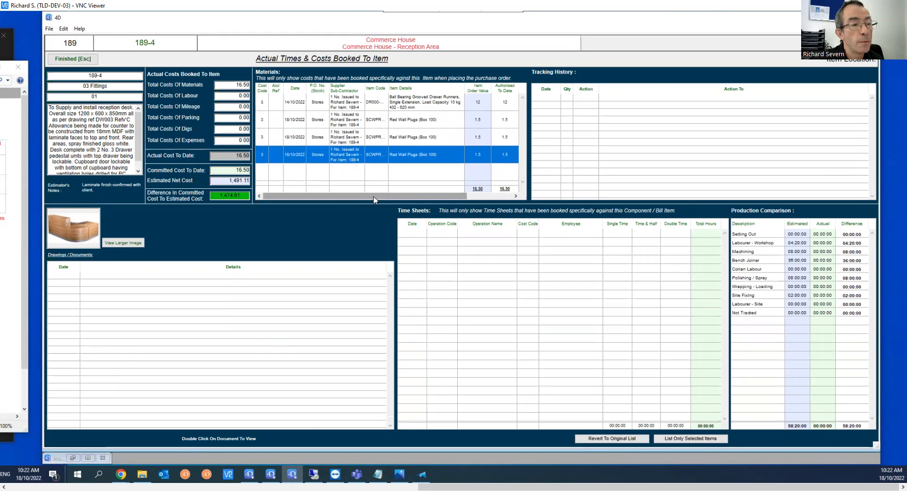
pyautogui.moveTo(407, 201); pyautogui.dragTo(453, 209)
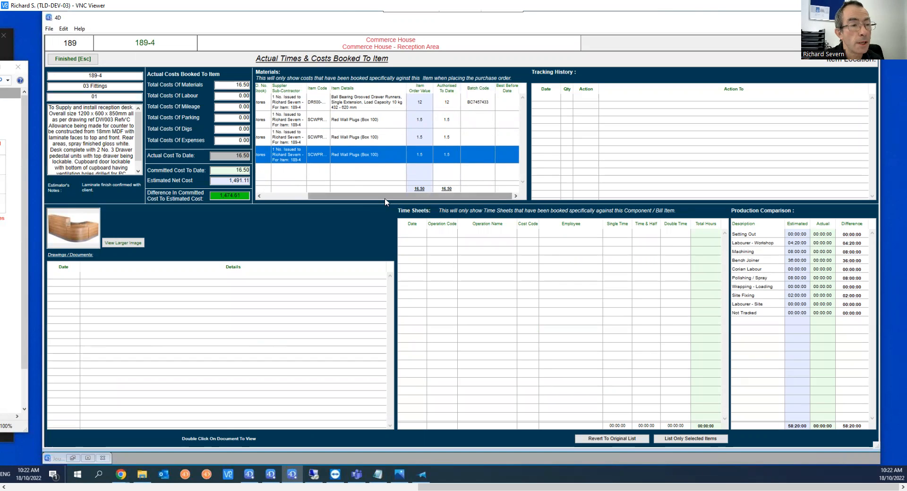
pyautogui.moveTo(316, 196); pyautogui.dragTo(259, 191)
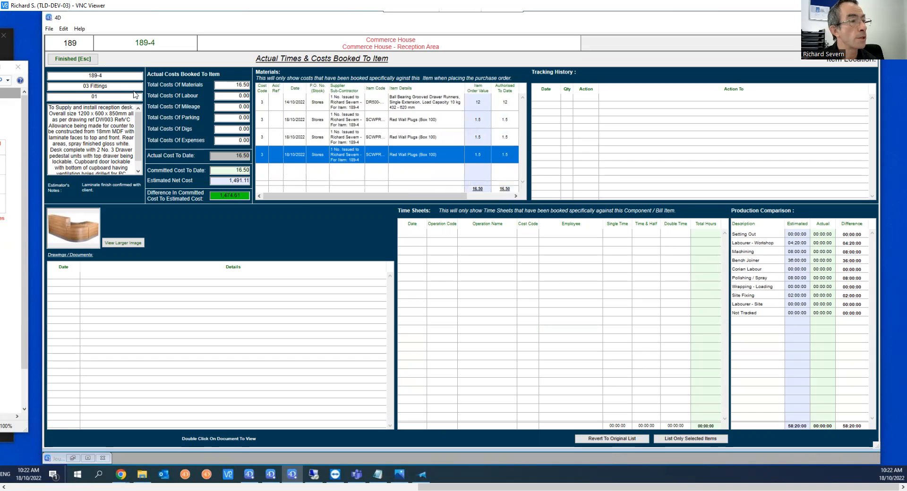
pyautogui.click(72, 59)
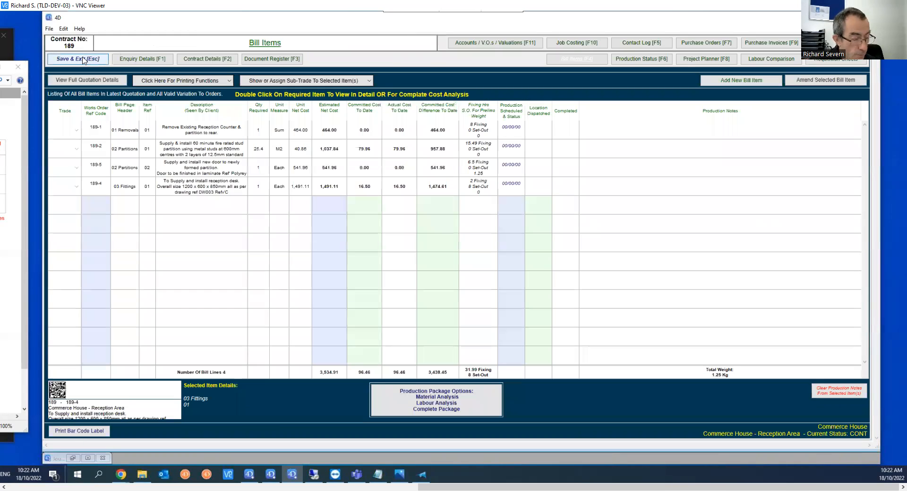